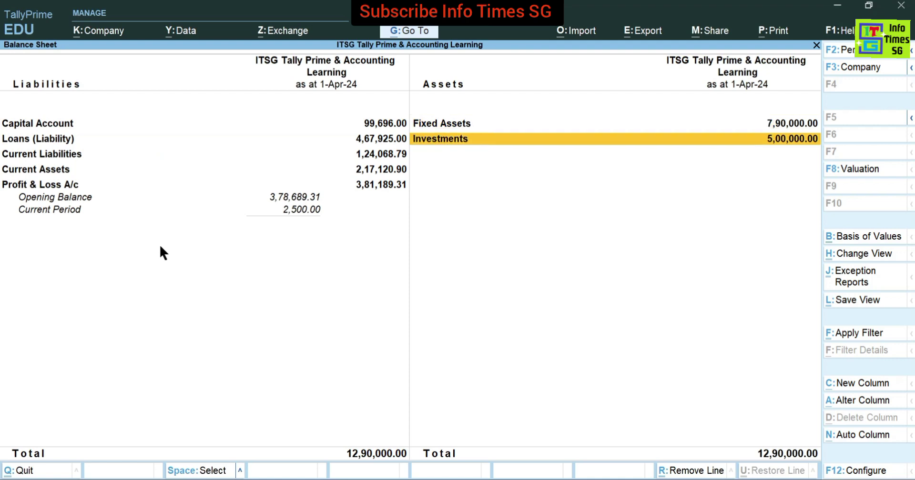
Step: Drill down from Investments in the Balance Sheet to the April payment voucher for Kotak Balanced Advantage Fund - Growth
{"action": "key", "text": "Return"}
{"action": "key", "text": "Return"}
{"action": "key", "text": "Return"}
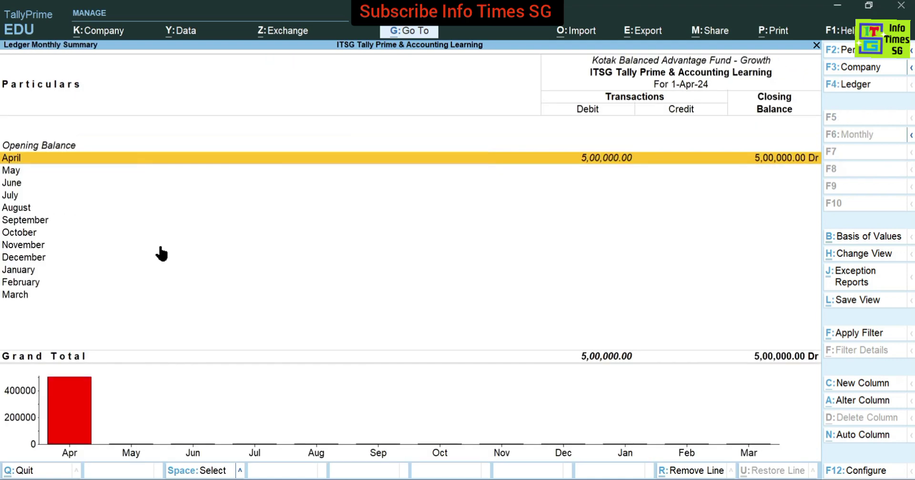
{"action": "key", "text": "Return"}
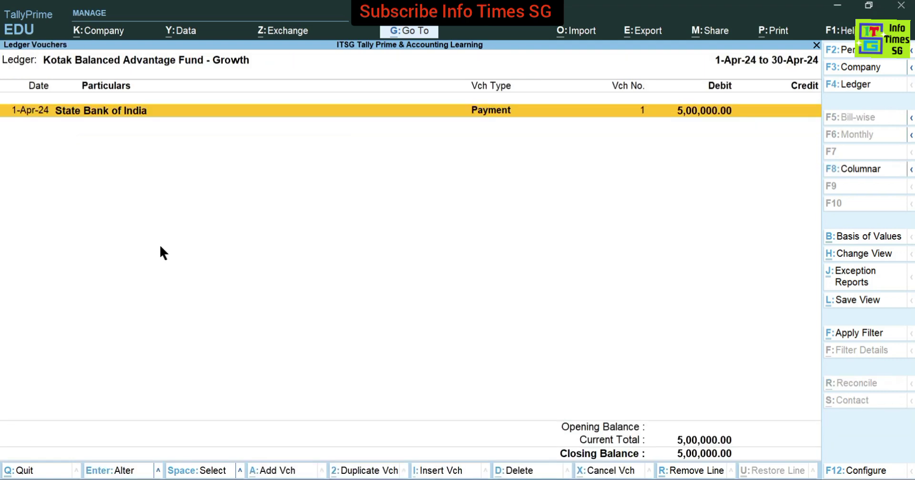
{"action": "key", "text": "Return"}
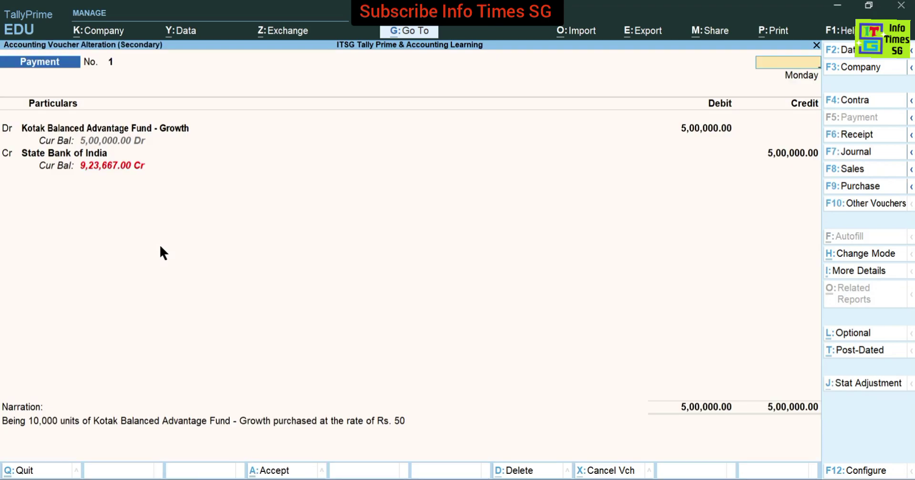
Step: Quit the payment voucher without altering it and back out of the reports to the Gateway of Tally
{"action": "key", "text": "Escape"}
{"action": "key", "text": "y"}
{"action": "key", "text": "Escape"}
{"action": "key", "text": "Escape"}
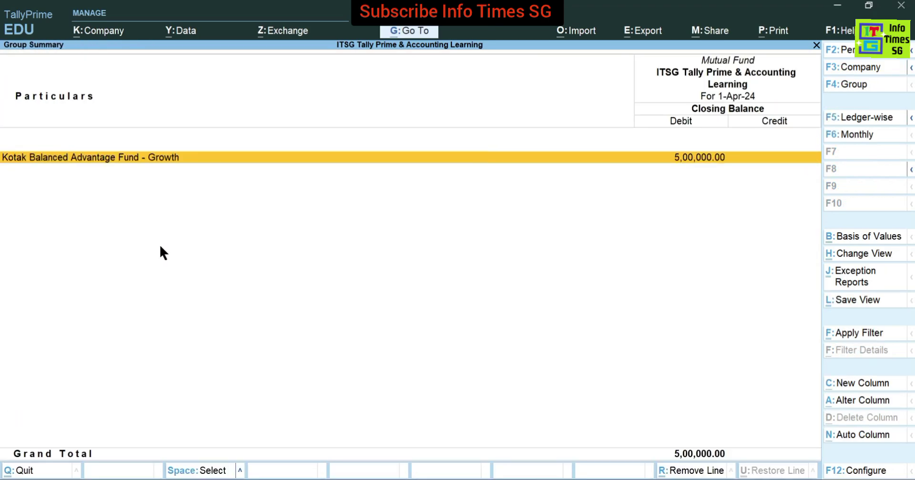
{"action": "key", "text": "Escape"}
{"action": "key", "text": "Escape"}
{"action": "key", "text": "Escape"}
{"action": "key", "text": "n"}
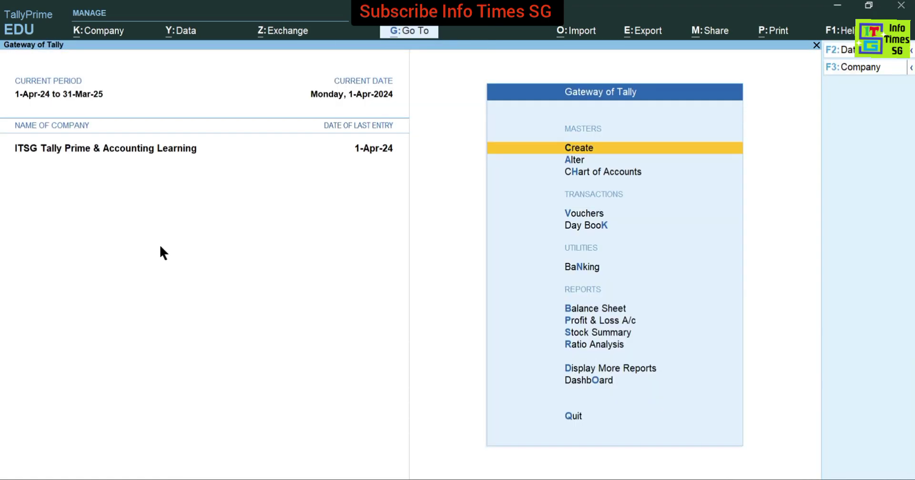
Step: Start a Receipt voucher and credit Kotak Balanced Advantage Fund - Growth with 5,00,000
{"action": "key", "text": "v"}
{"action": "key", "text": "F6"}
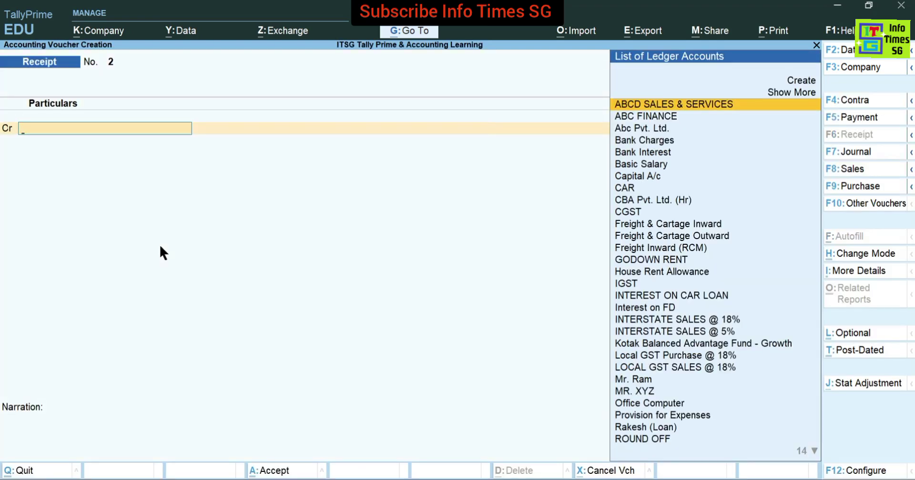
{"action": "type", "text": "Ko"}
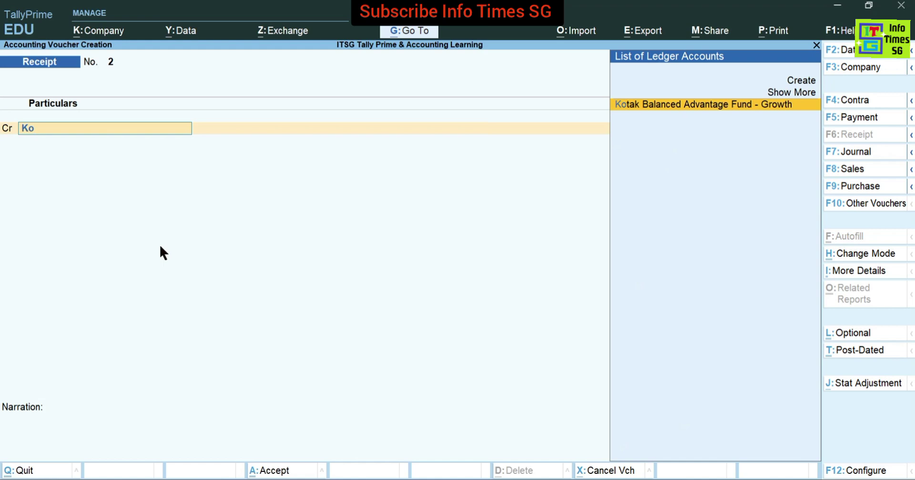
{"action": "type", "text": "t"}
{"action": "key", "text": "Return"}
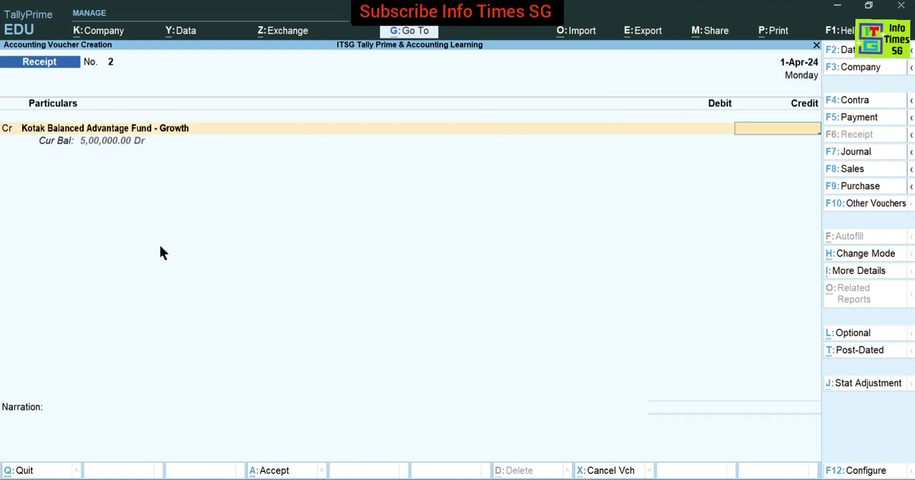
{"action": "type", "text": "500000"}
{"action": "key", "text": "Return"}
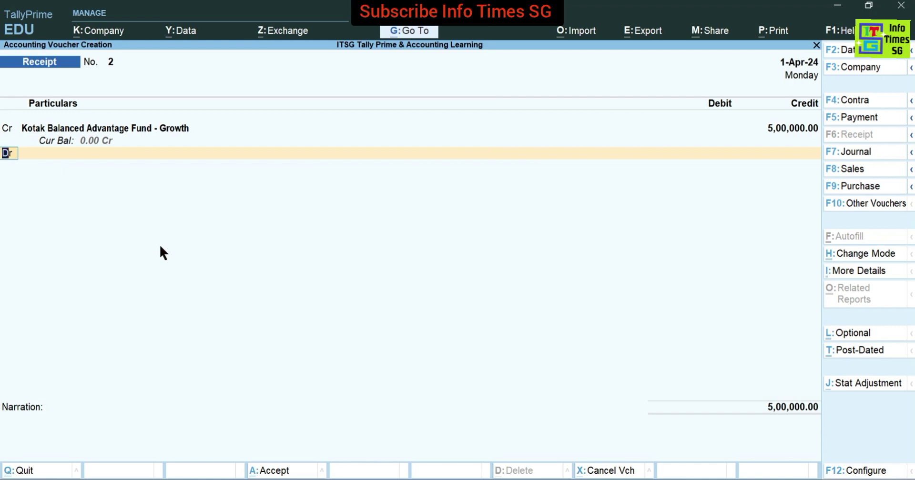
Step: Change the receipt voucher date to 1.6.24
{"action": "key", "text": "F2"}
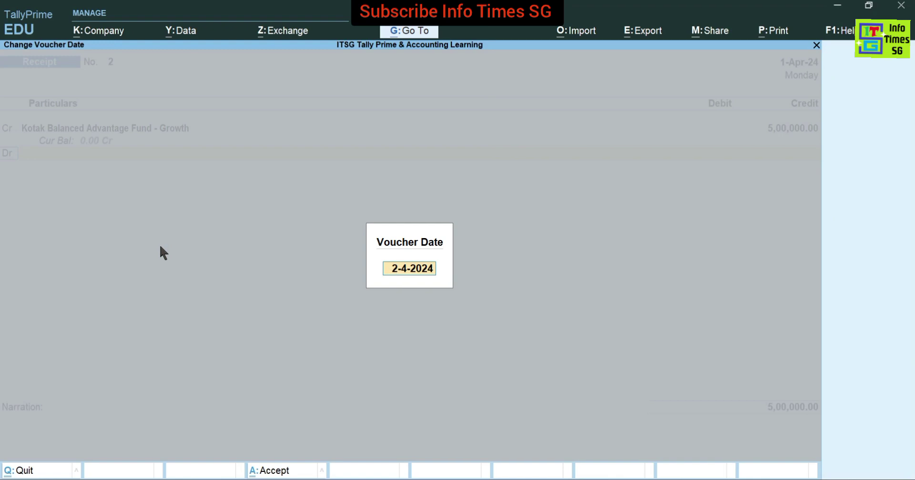
{"action": "type", "text": "1.6.24"}
{"action": "key", "text": "Return"}
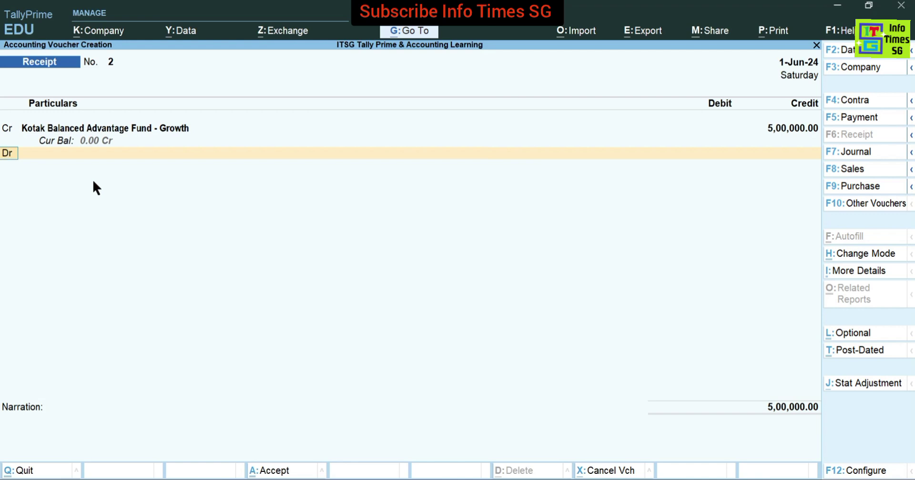
Step: Add a second credit line and begin a new ledger for it named Profit on Redemption of Mutual Fund
{"action": "type", "text": "c"}
{"action": "key", "text": "Return"}
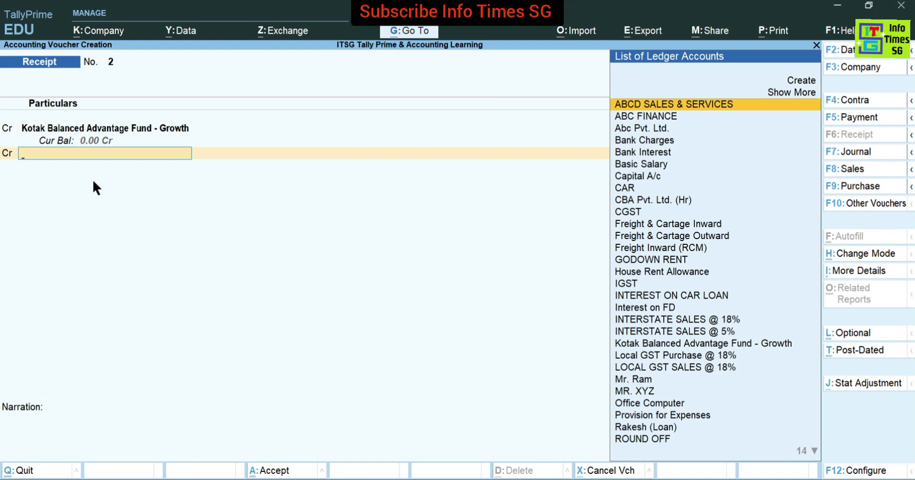
{"action": "key", "text": "alt+c"}
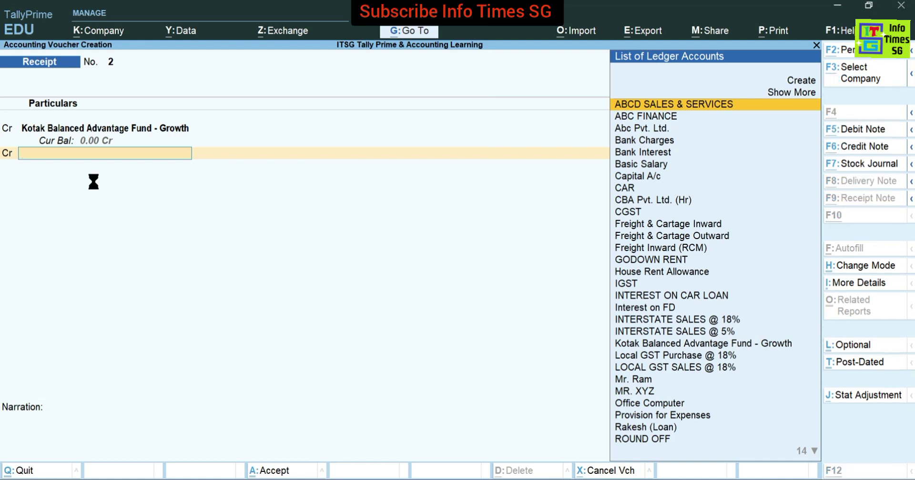
{"action": "type", "text": "P"}
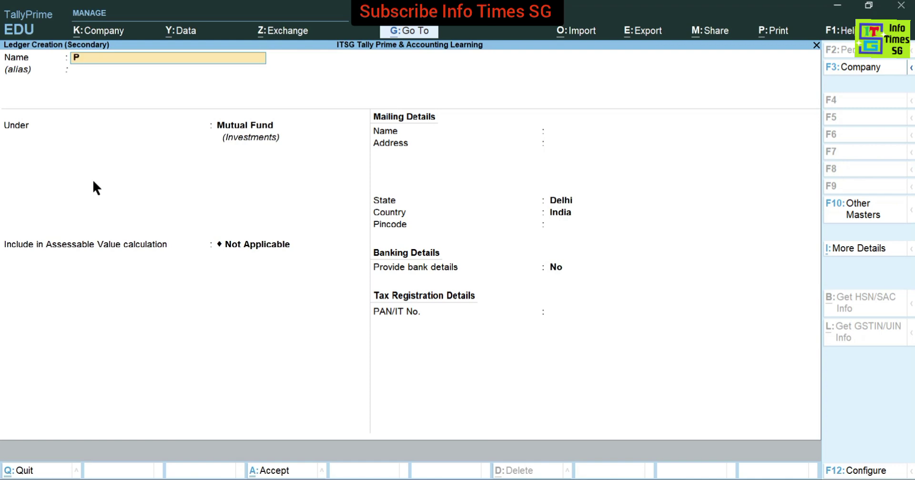
{"action": "type", "text": "rofit on Redemption of"}
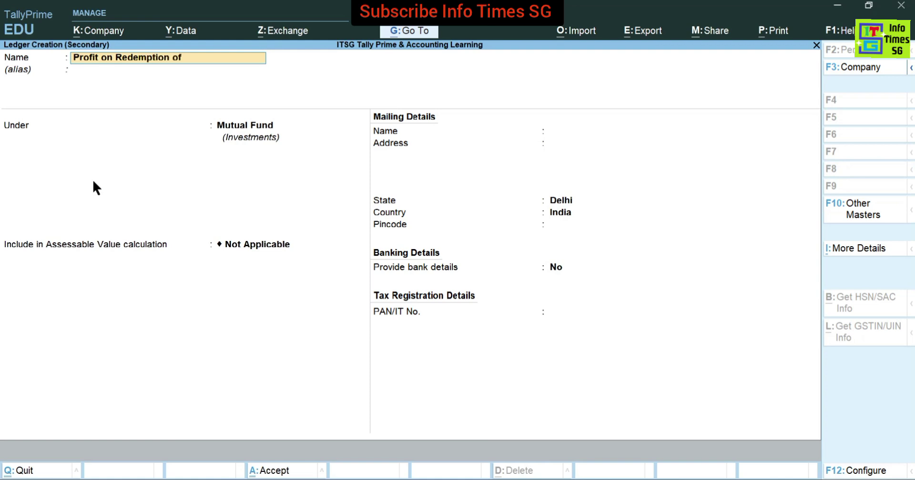
{"action": "type", "text": " Mutual Fund"}
{"action": "key", "text": "Return"}
{"action": "key", "text": "Return"}
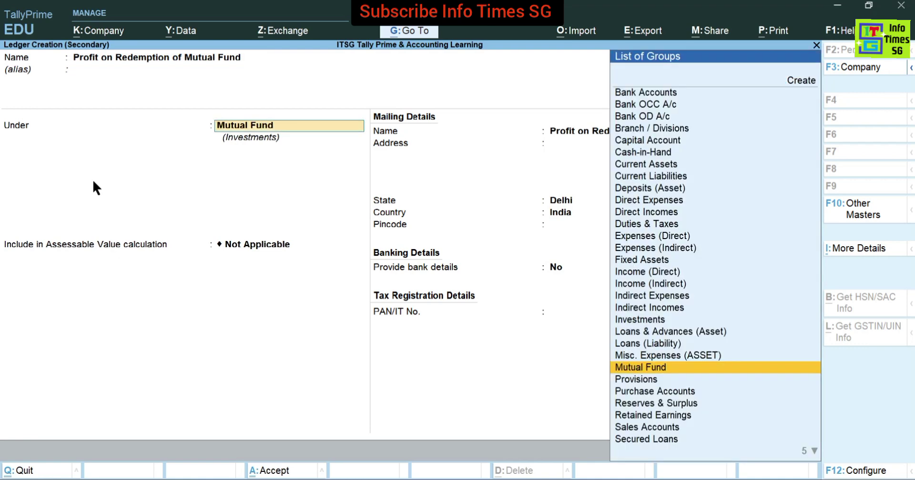
Step: Place the new ledger under Indirect Incomes, set GST applicability to Not Applicable, and save it
{"action": "type", "text": "Indire"}
{"action": "key", "text": "Down"}
{"action": "key", "text": "Down"}
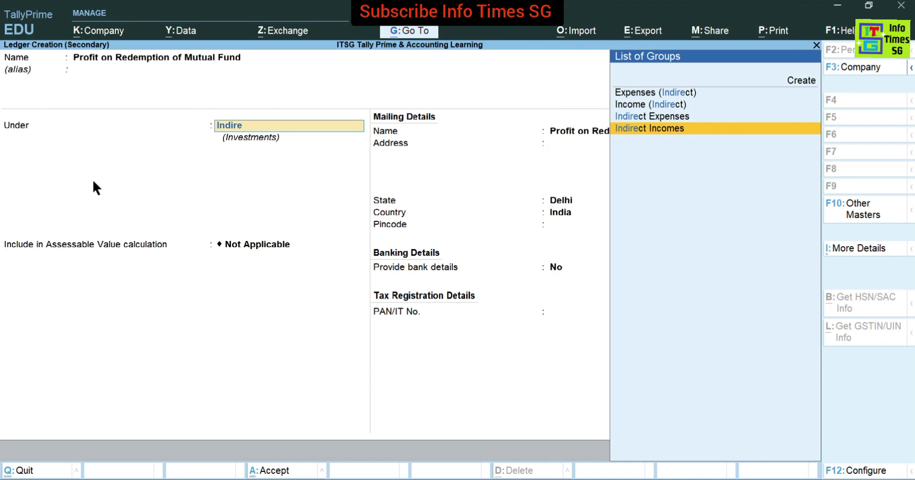
{"action": "key", "text": "Return"}
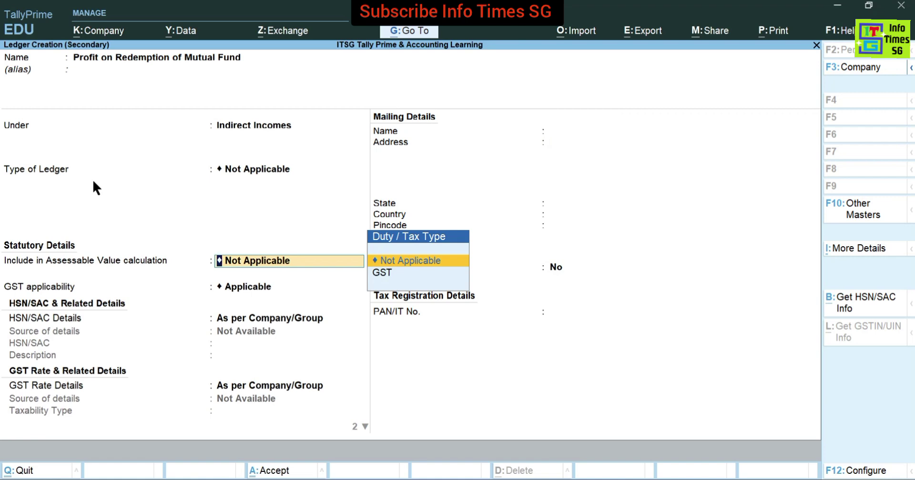
{"action": "key", "text": "Return"}
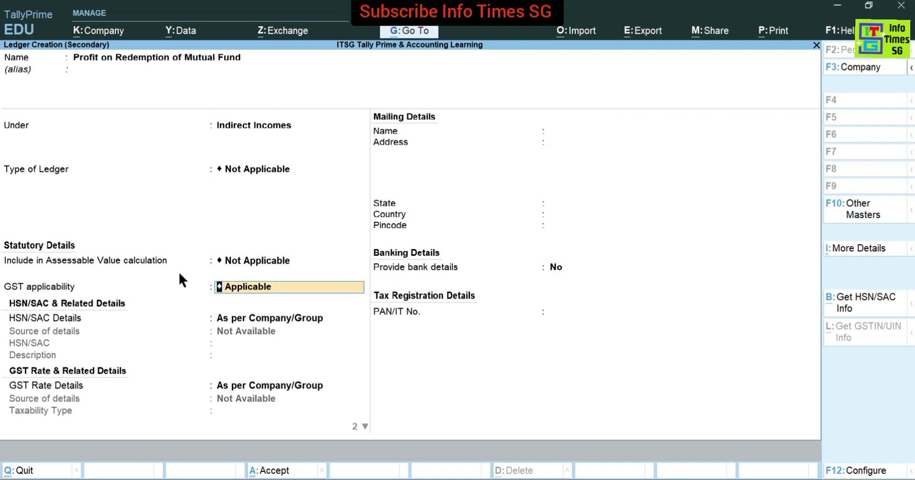
{"action": "type", "text": "Not"}
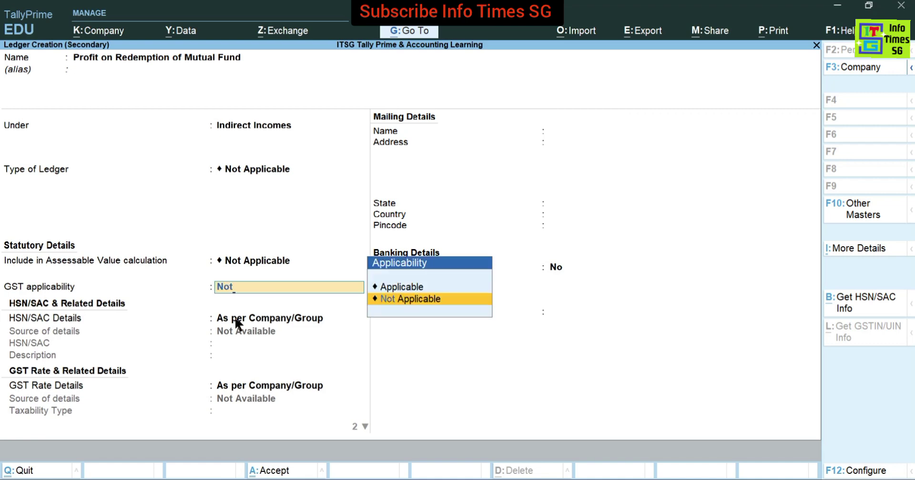
{"action": "key", "text": "Return"}
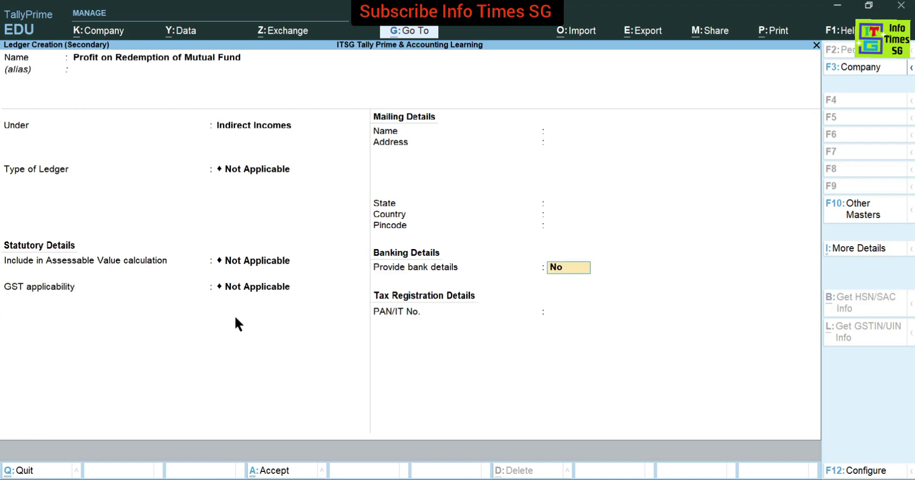
{"action": "key", "text": "Return"}
{"action": "key", "text": "Return"}
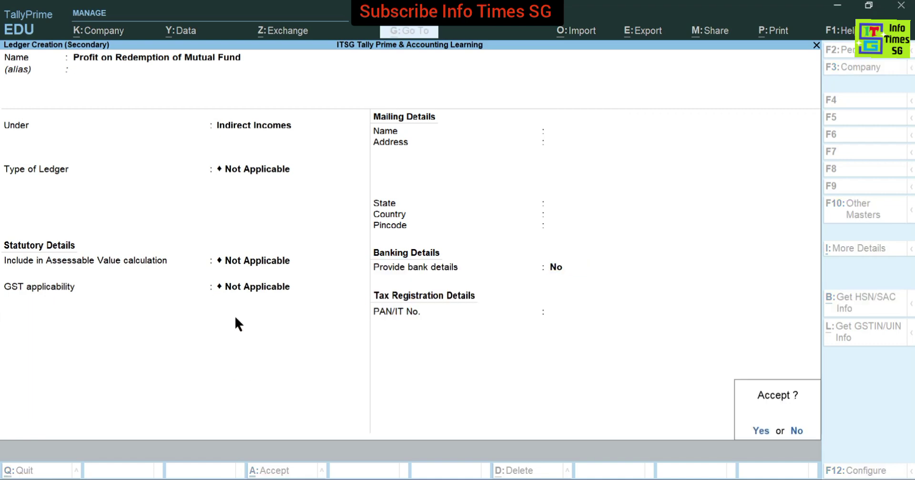
{"action": "key", "text": "Return"}
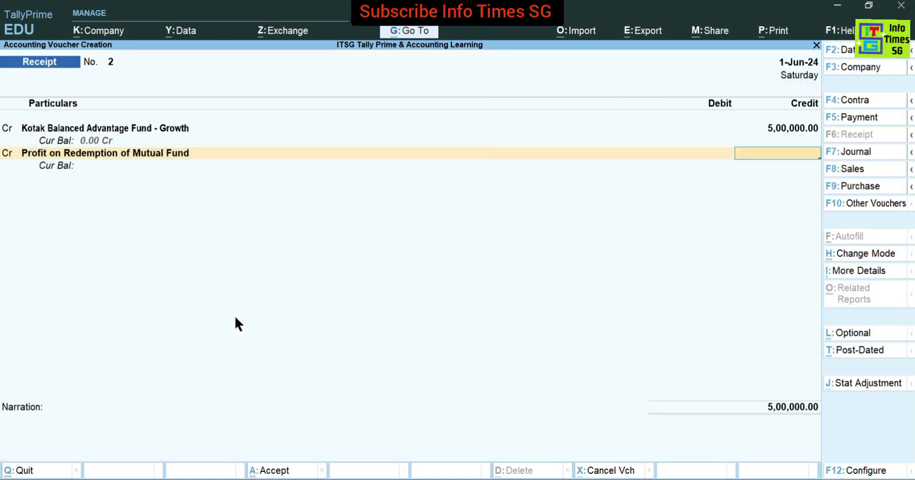
Step: Credit Profit on Redemption of Mutual Fund with 1,00,000
{"action": "type", "text": "1,00,00"}
{"action": "type", "text": "0"}
{"action": "key", "text": "Return"}
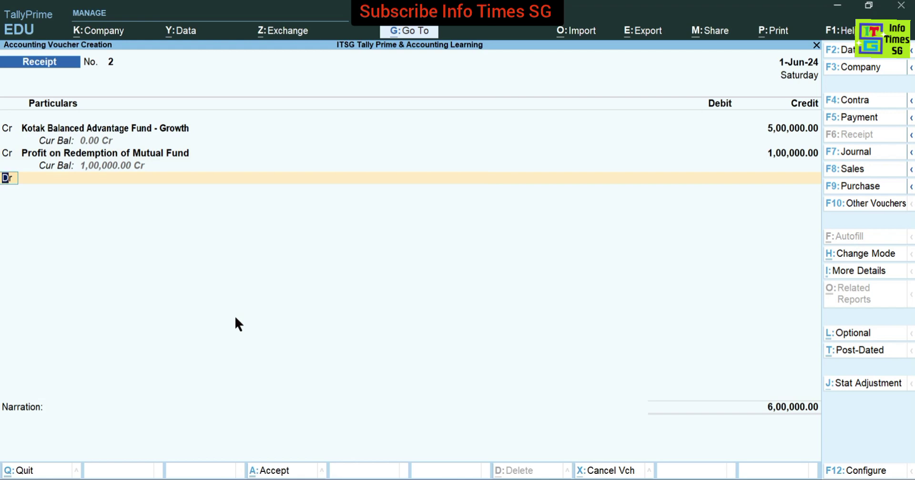
Step: Debit State Bank of India with the balancing amount of 6,00,000
{"action": "key", "text": "Return"}
{"action": "type", "text": "State"}
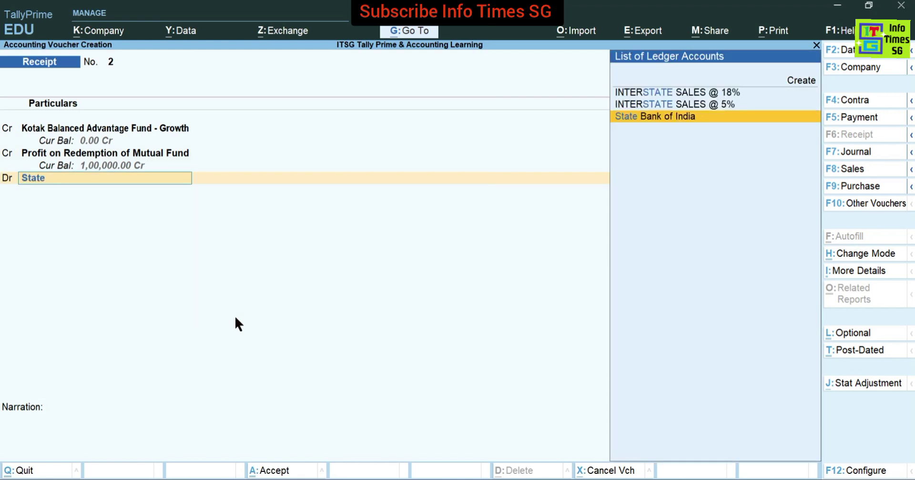
{"action": "key", "text": "Return"}
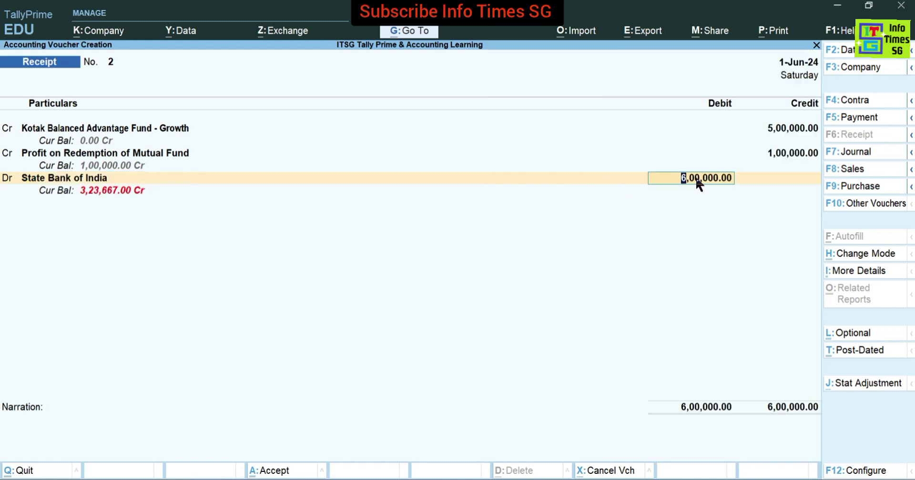
{"action": "key", "text": "Return"}
Step: Set the bank allocation's transaction type to e-Fund Transfer, leaving the instrument number and bank name blank
{"action": "type", "text": "ef"}
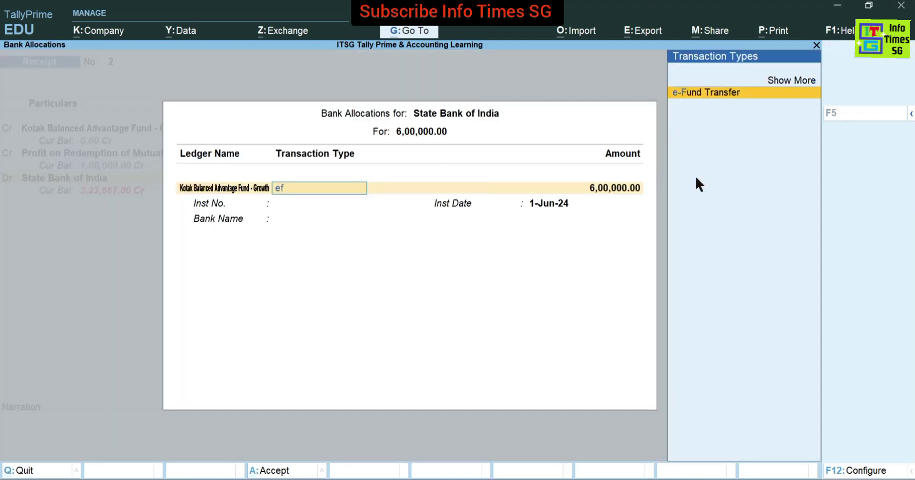
{"action": "key", "text": "Return"}
{"action": "key", "text": "Return"}
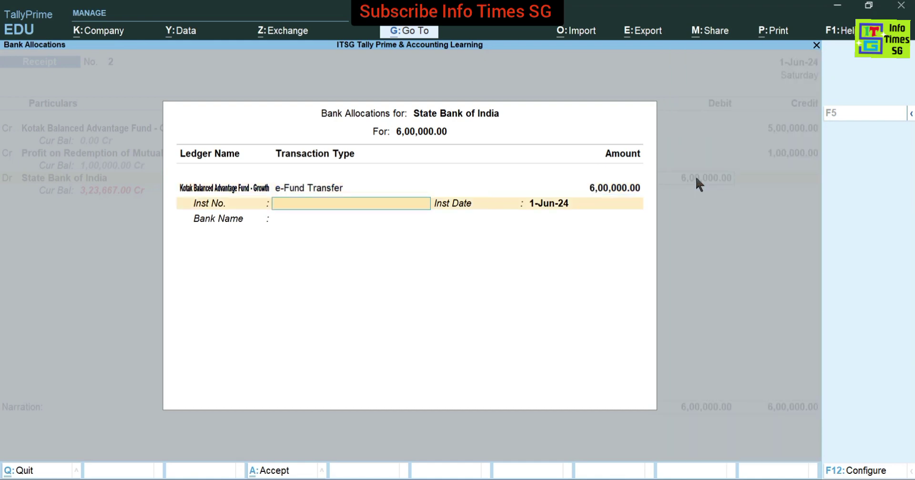
{"action": "key", "text": "Return"}
{"action": "key", "text": "Return"}
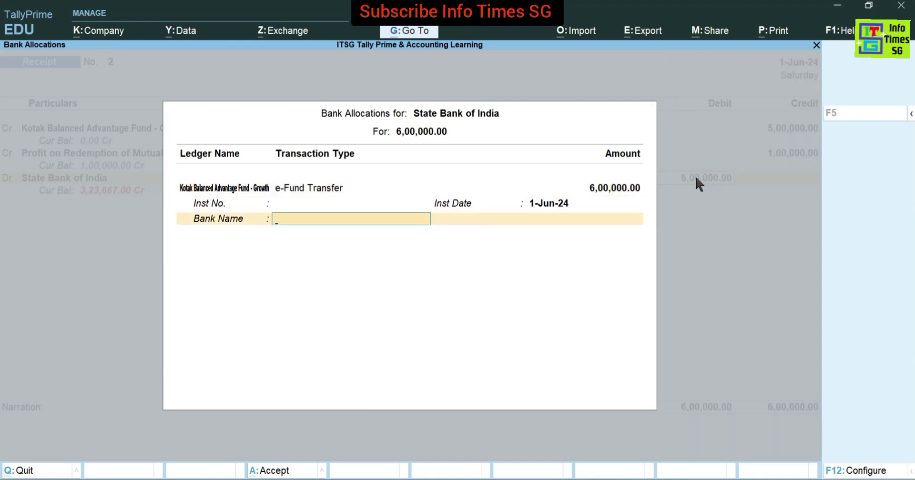
{"action": "key", "text": "Return"}
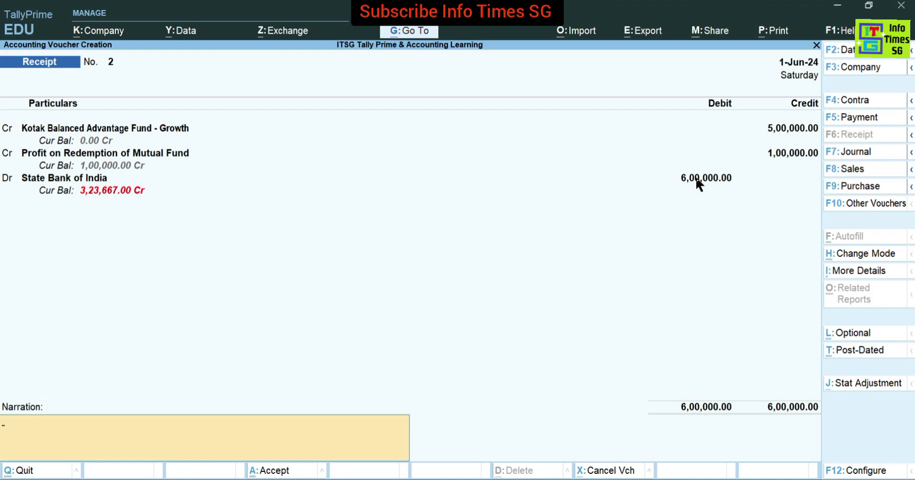
Step: Enter the voucher narration "Being 10,000 units of Kotak Balanced Advantage Fund -Growth sold at the rate of Rs. 60.05"
{"action": "type", "text": "Bei"}
{"action": "key", "text": "BackSpace"}
{"action": "type", "text": "eing"}
{"action": "type", "text": "10,000"}
{"action": "type", "text": " u"}
{"action": "type", "text": "n"}
{"action": "type", "text": "s"}
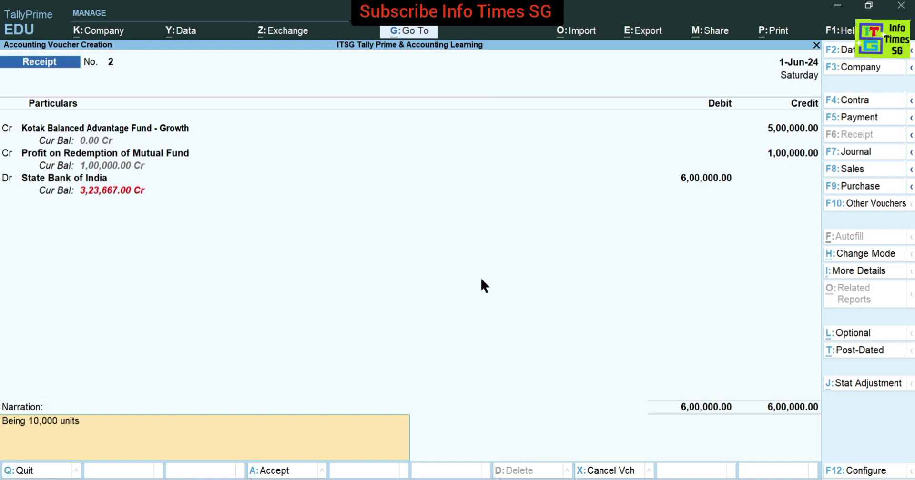
{"action": "type", "text": " of Kotak Balanced Advant"}
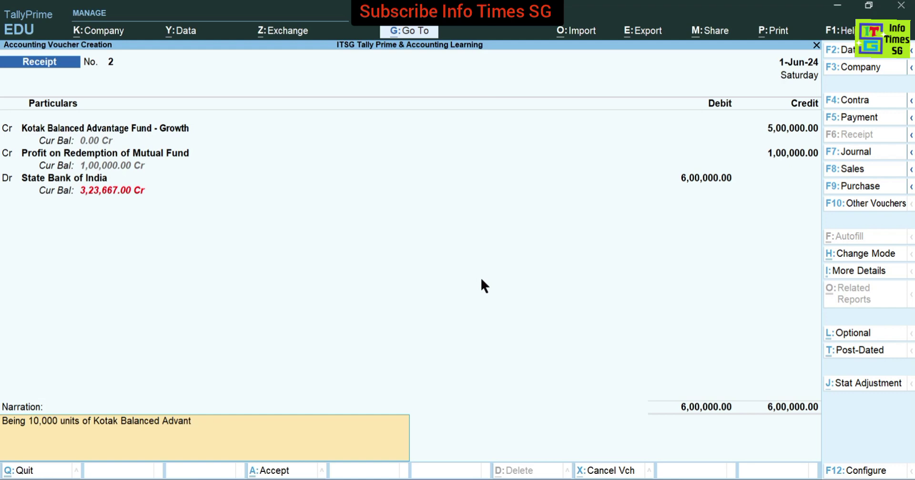
{"action": "type", "text": "age Fund -Growth sold at"}
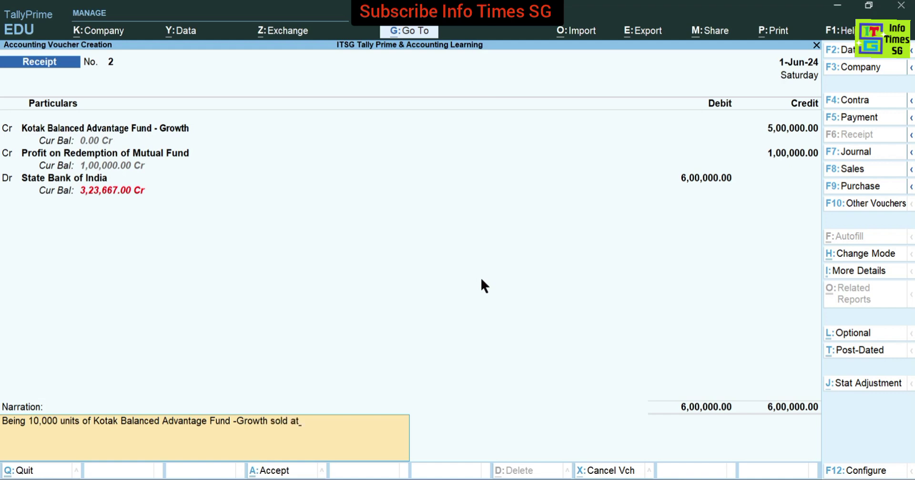
{"action": "type", "text": " th"}
{"action": "key", "text": "BackSpace"}
{"action": "type", "text": "the rate of Rs. 60.05"}
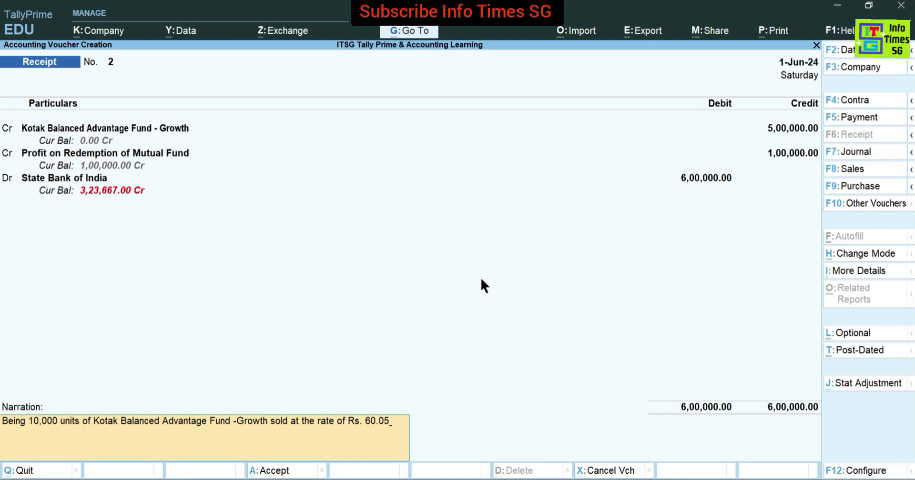
{"action": "key", "text": "Return"}
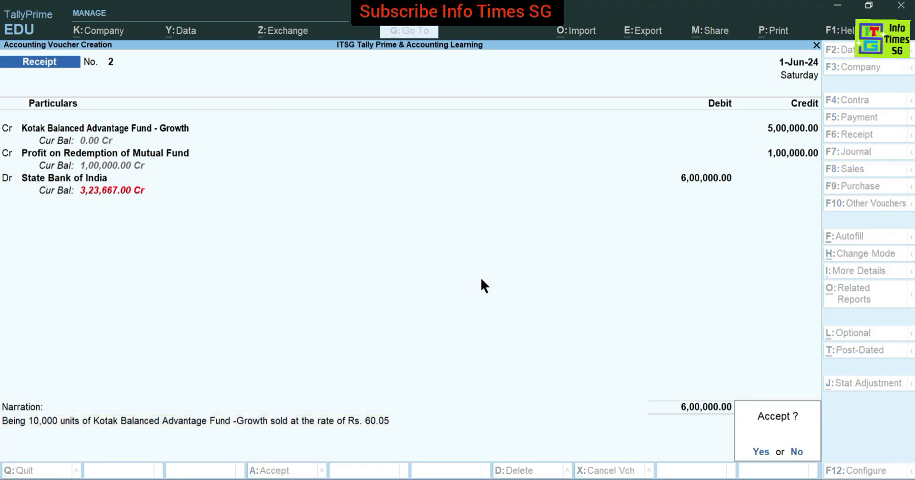
Step: Save the receipt voucher and return to the Gateway of Tally
{"action": "key", "text": "Return"}
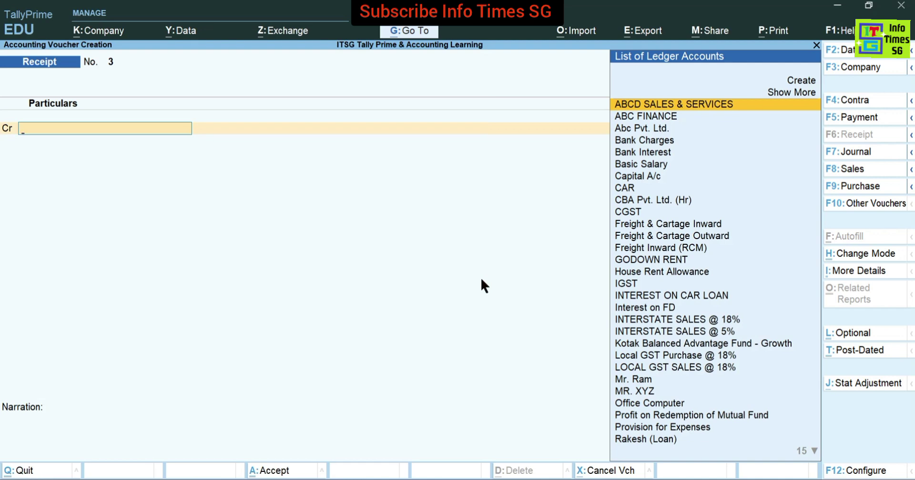
{"action": "key", "text": "Escape"}
{"action": "key", "text": "Escape"}
{"action": "key", "text": "n"}
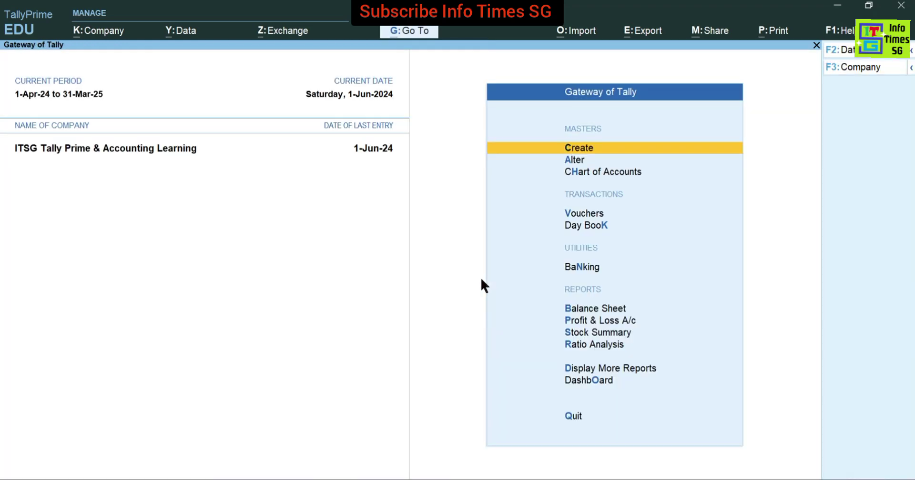
Step: Open the Balance Sheet and drill down into the Investments group on the assets side
{"action": "key", "text": "b"}
{"action": "key", "text": "Right"}
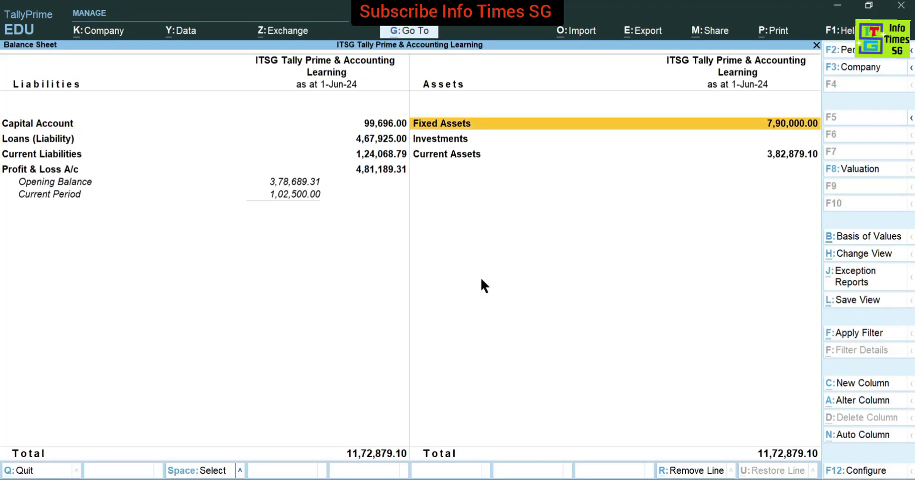
{"action": "key", "text": "Down"}
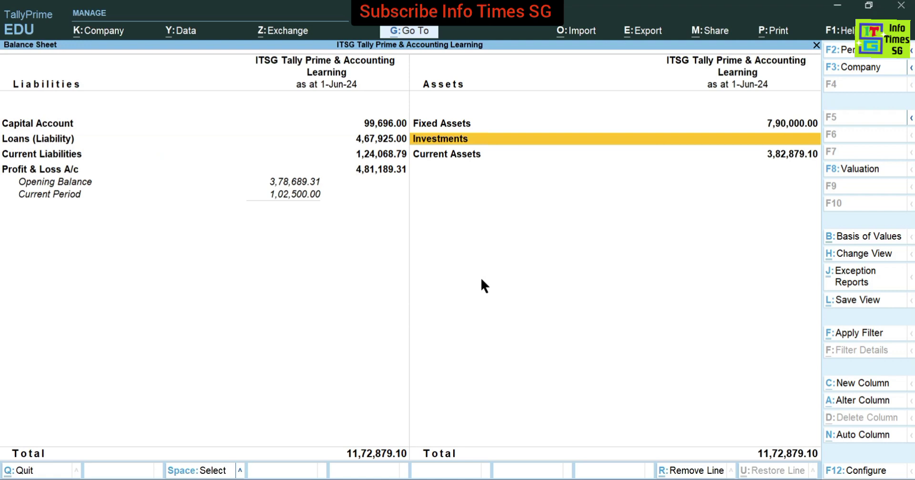
{"action": "key", "text": "Return"}
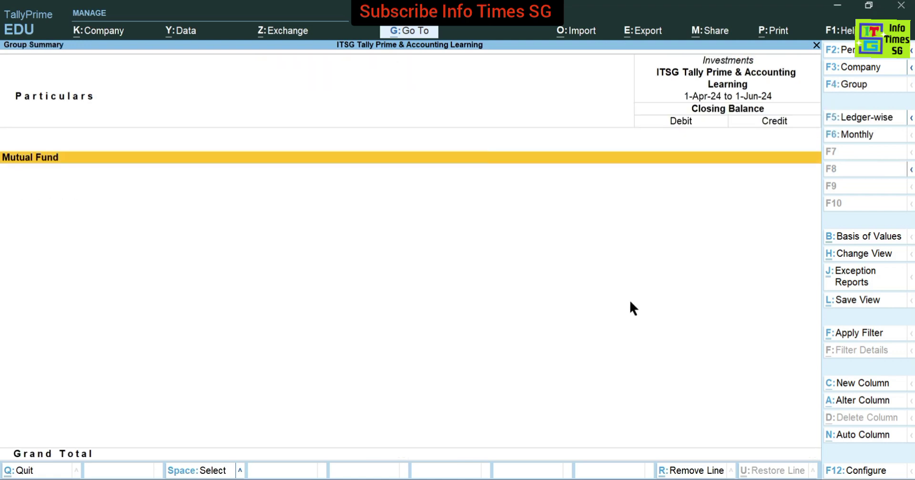
Step: Configure the Investments group summary to show the opening balance and transactions
{"action": "left_click", "coordinate": [845, 471]}
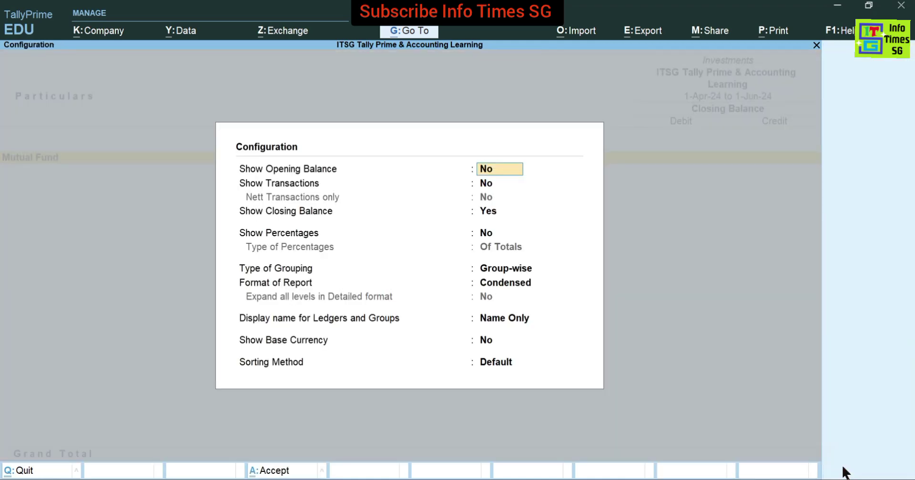
{"action": "type", "text": "yy"}
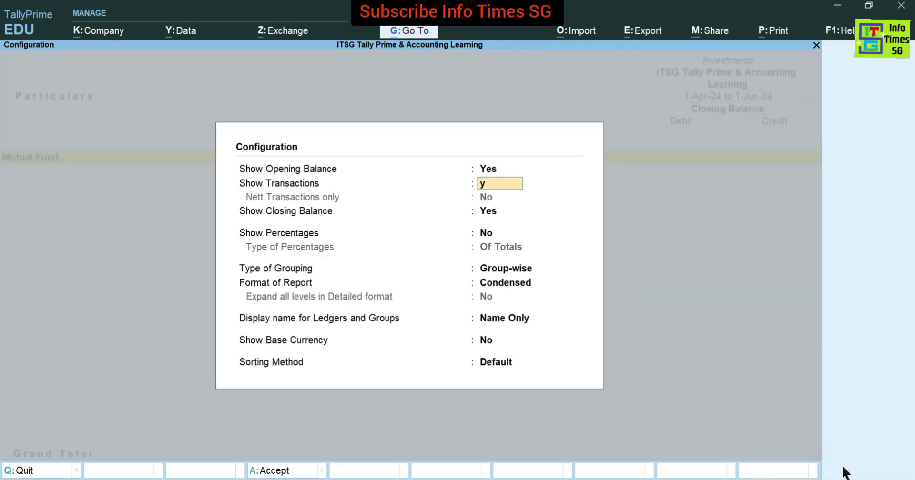
{"action": "key", "text": "Return"}
{"action": "key", "text": "ctrl+a"}
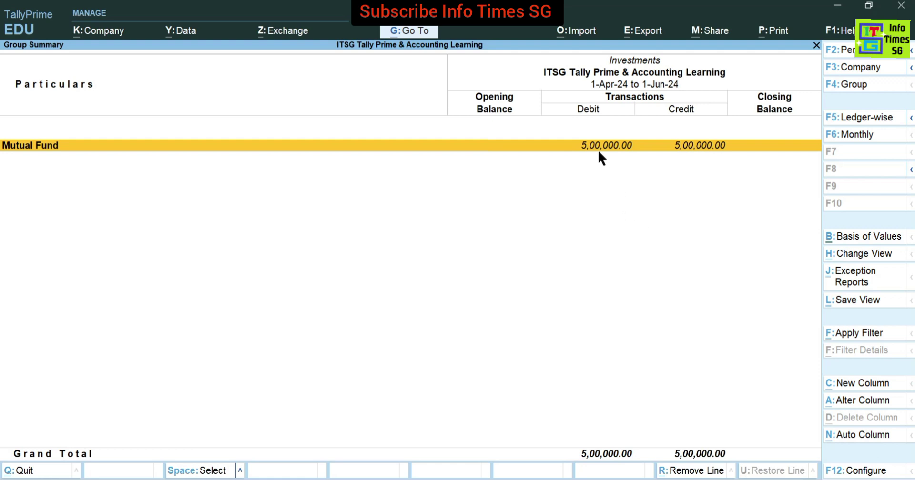
Step: Drill down through Mutual Fund to the monthly summary of Kotak Balanced Advantage Fund - Growth and examine the April to June entries
{"action": "left_click", "coordinate": [706, 141]}
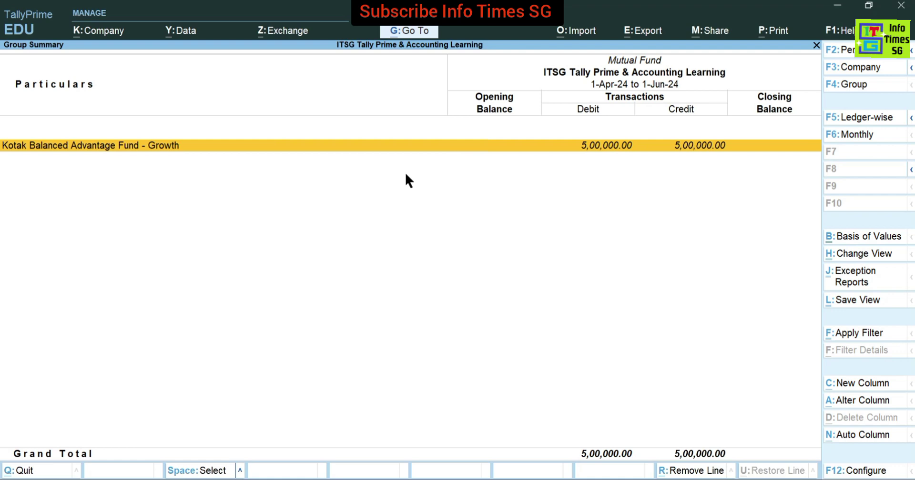
{"action": "key", "text": "Return"}
{"action": "key", "text": "Up"}
{"action": "key", "text": "Up"}
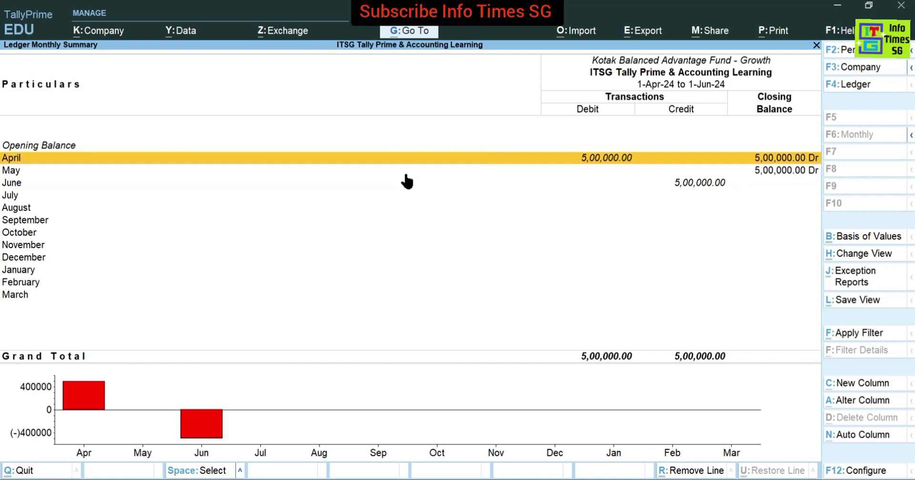
{"action": "key", "text": "Down"}
{"action": "key", "text": "Down"}
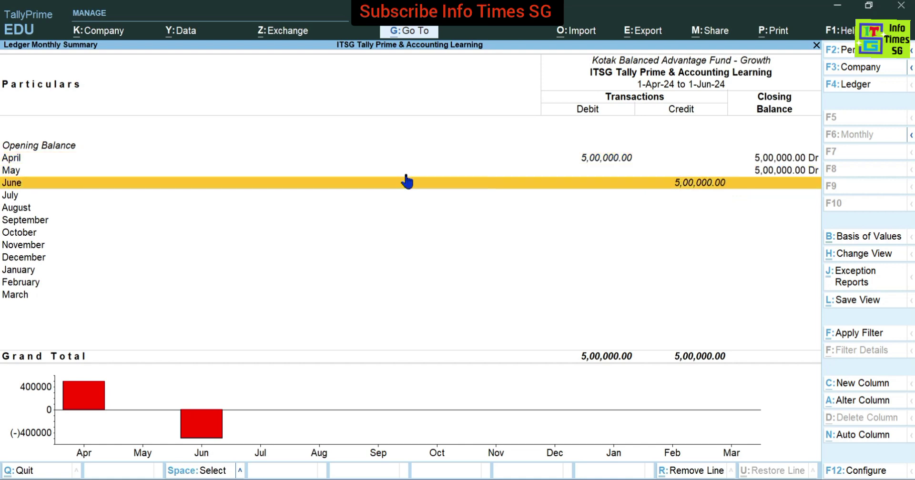
{"action": "key", "text": "Up"}
{"action": "key", "text": "Up"}
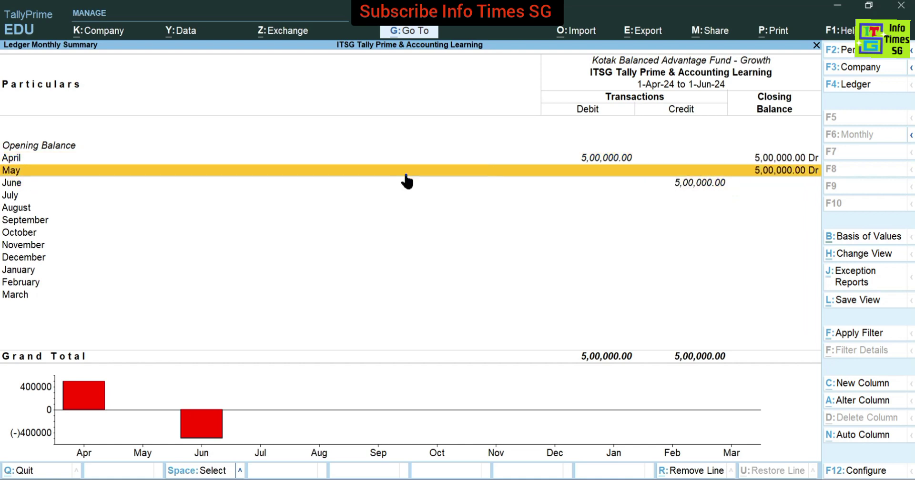
{"action": "key", "text": "Down"}
{"action": "key", "text": "Down"}
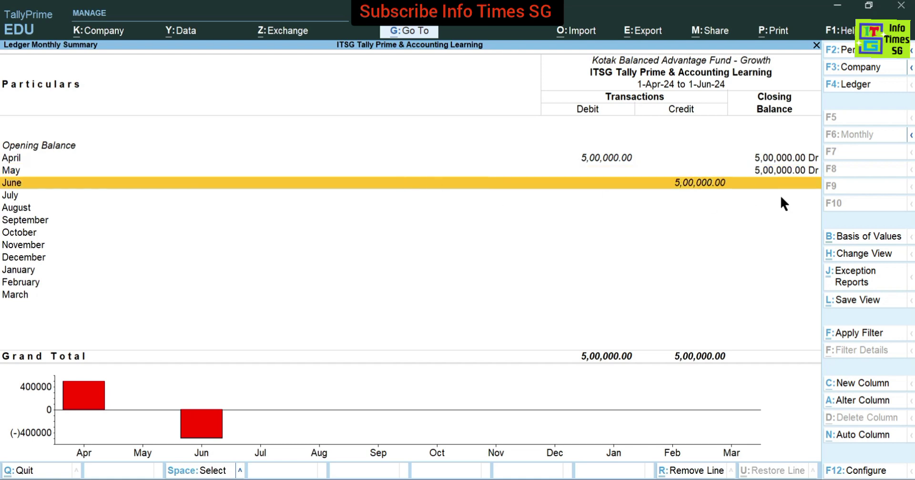
Step: Go back to the Balance Sheet and open the Profit & Loss A/c from the liabilities side
{"action": "key", "text": "Escape"}
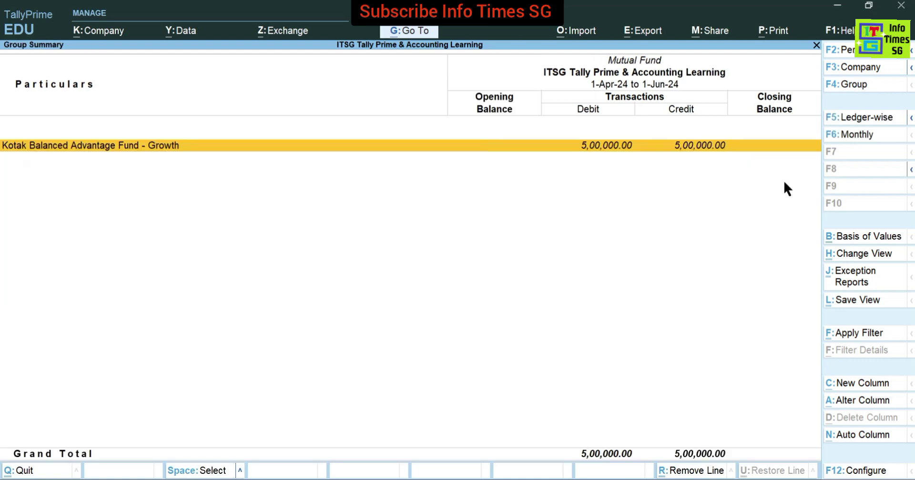
{"action": "key", "text": "Escape"}
{"action": "key", "text": "Escape"}
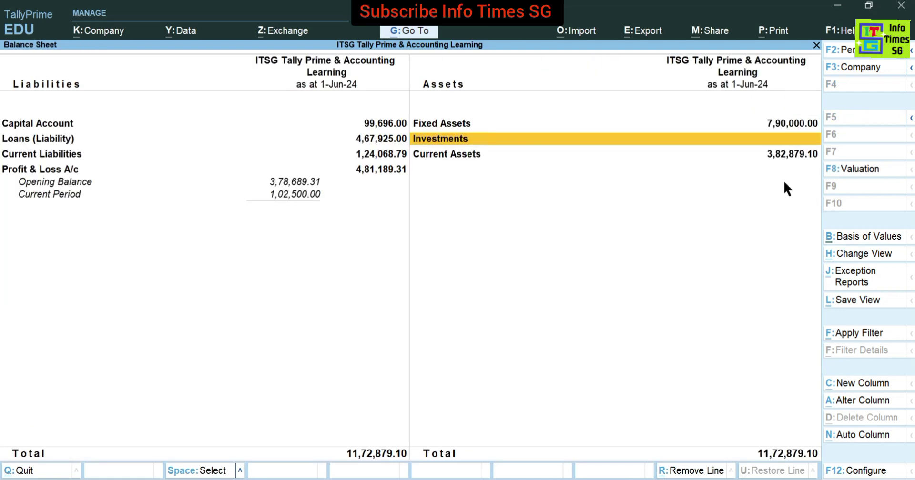
{"action": "key", "text": "Left"}
{"action": "key", "text": "Down"}
{"action": "key", "text": "Down"}
{"action": "key", "text": "Return"}
Step: Open the Indirect Incomes group from the Profit & Loss A/c
{"action": "key", "text": "Down"}
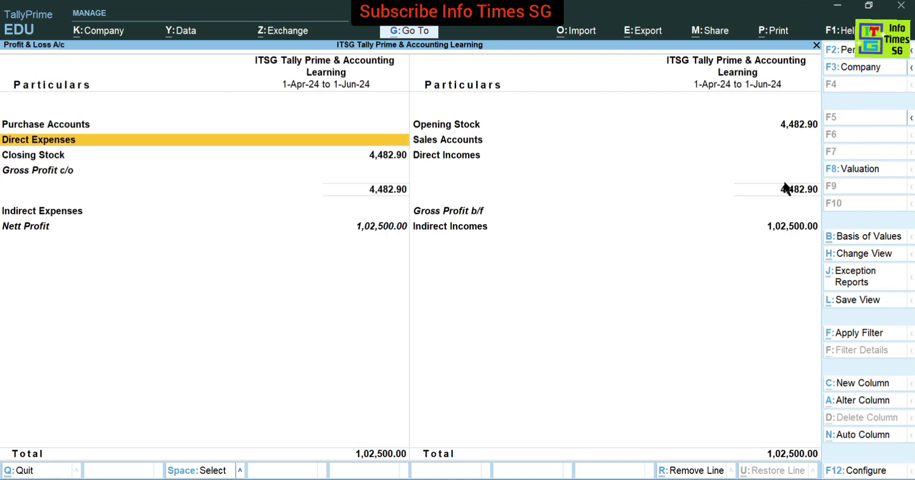
{"action": "key", "text": "Down"}
{"action": "key", "text": "Down"}
{"action": "key", "text": "Down"}
{"action": "key", "text": "Right"}
{"action": "key", "text": "Down"}
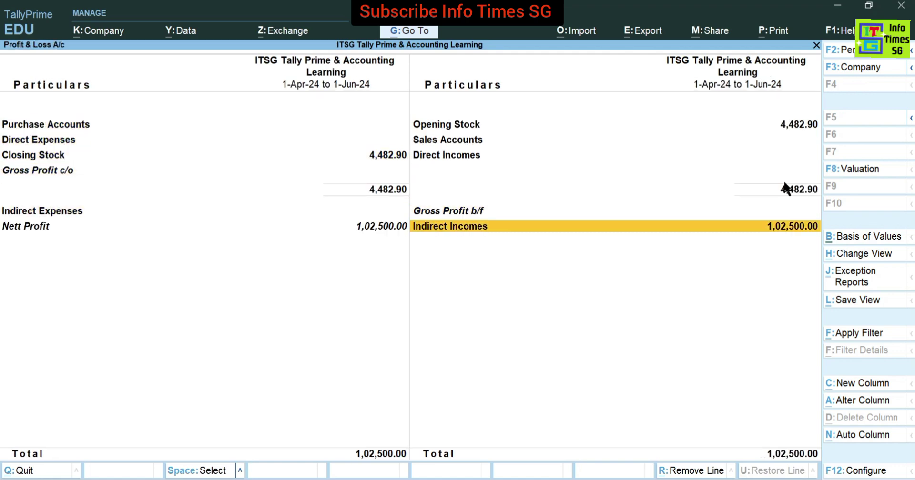
{"action": "key", "text": "Return"}
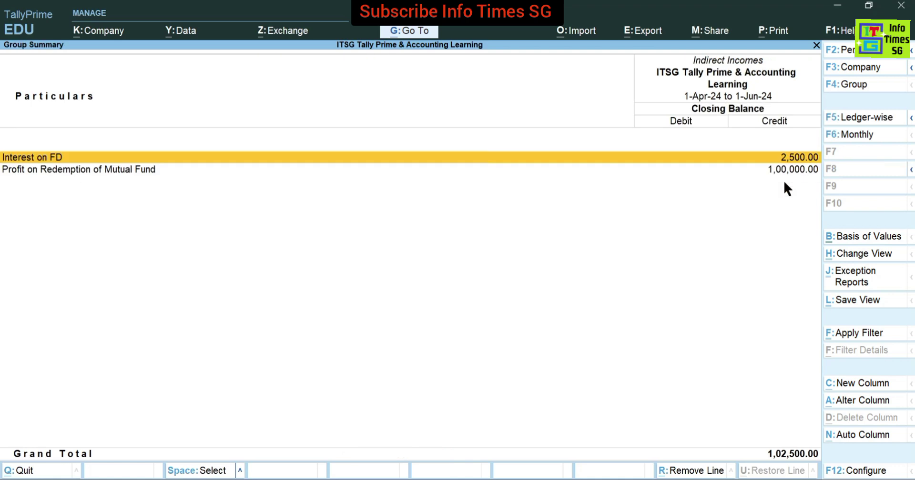
Step: Drill down into the Profit on Redemption of Mutual Fund ledger and display its June vouchers
{"action": "key", "text": "Down"}
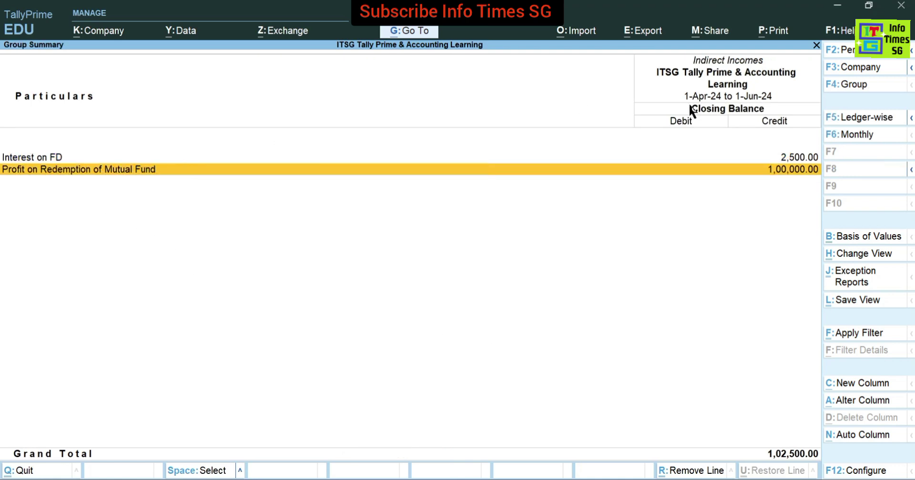
{"action": "left_click", "coordinate": [794, 170]}
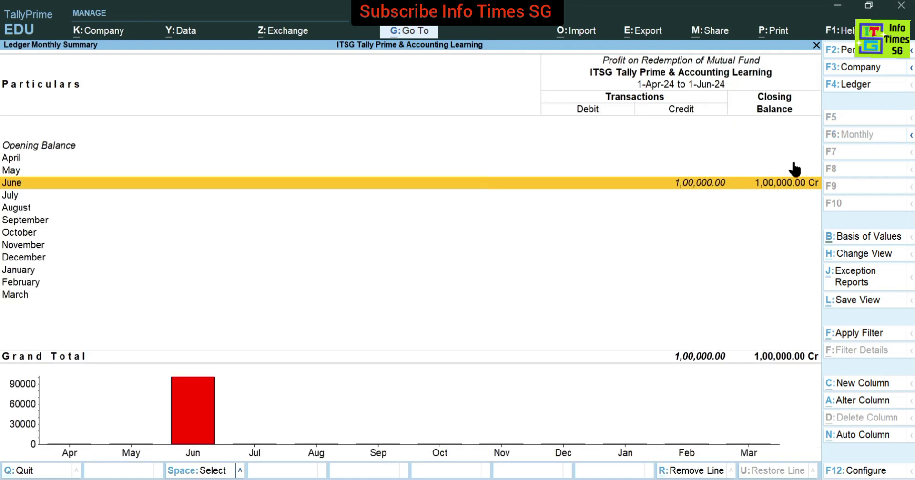
{"action": "key", "text": "Return"}
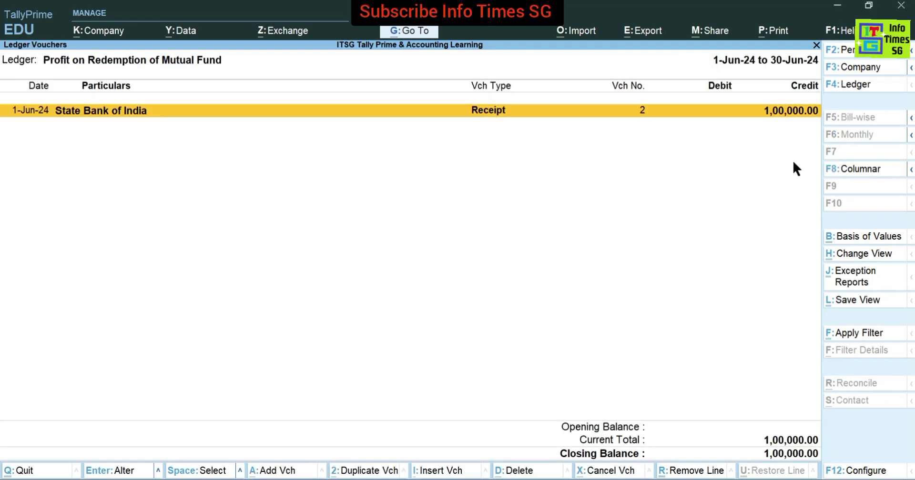